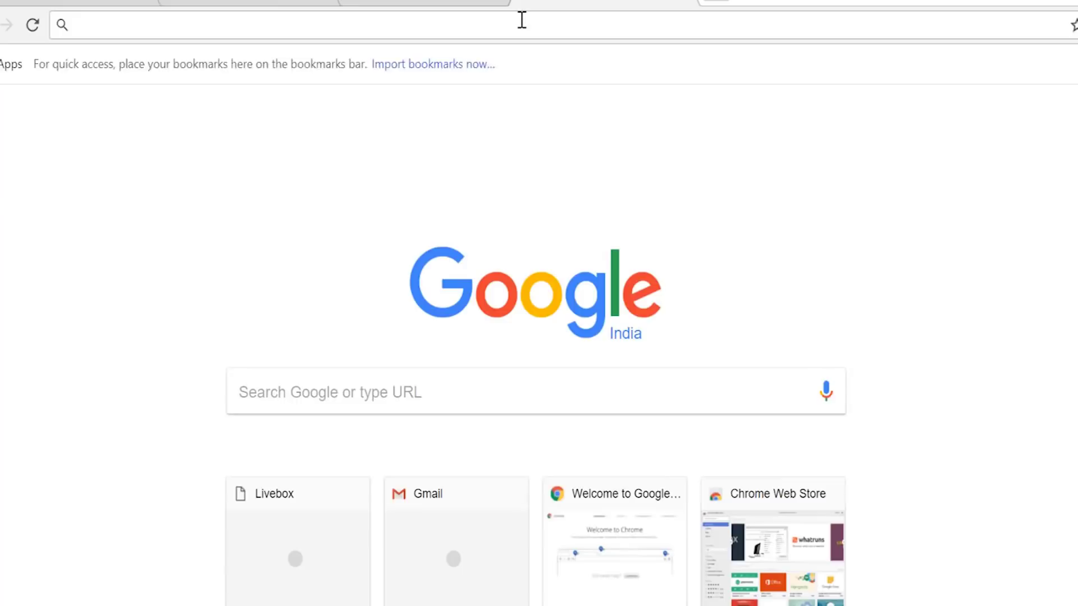
Step: Search for the vMix download and get the vMix 20 installer vmix20.exe from vmix.com
text(vmix)
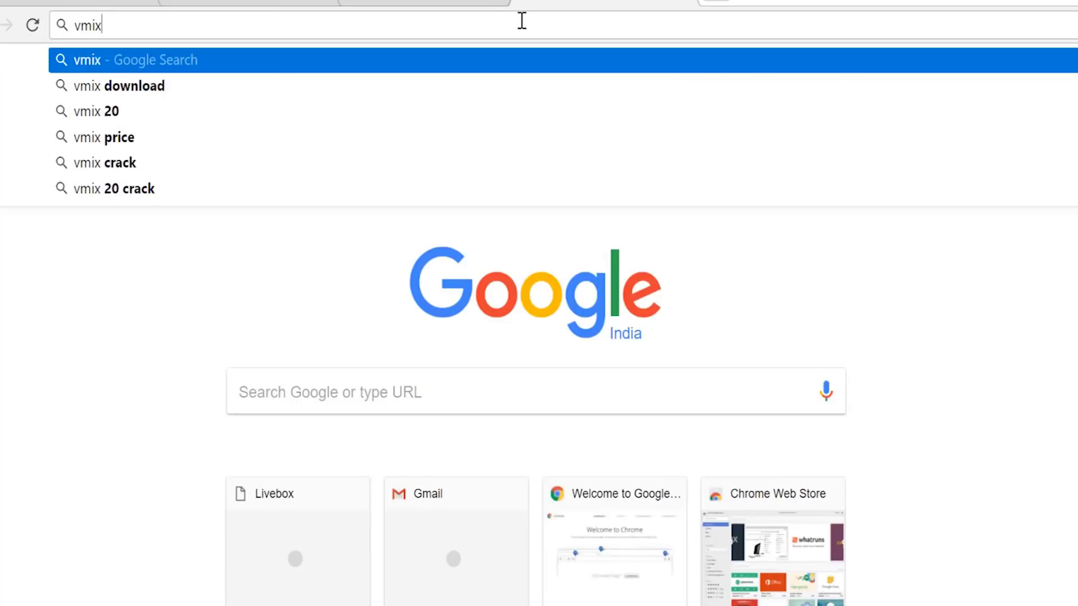
click(206, 95)
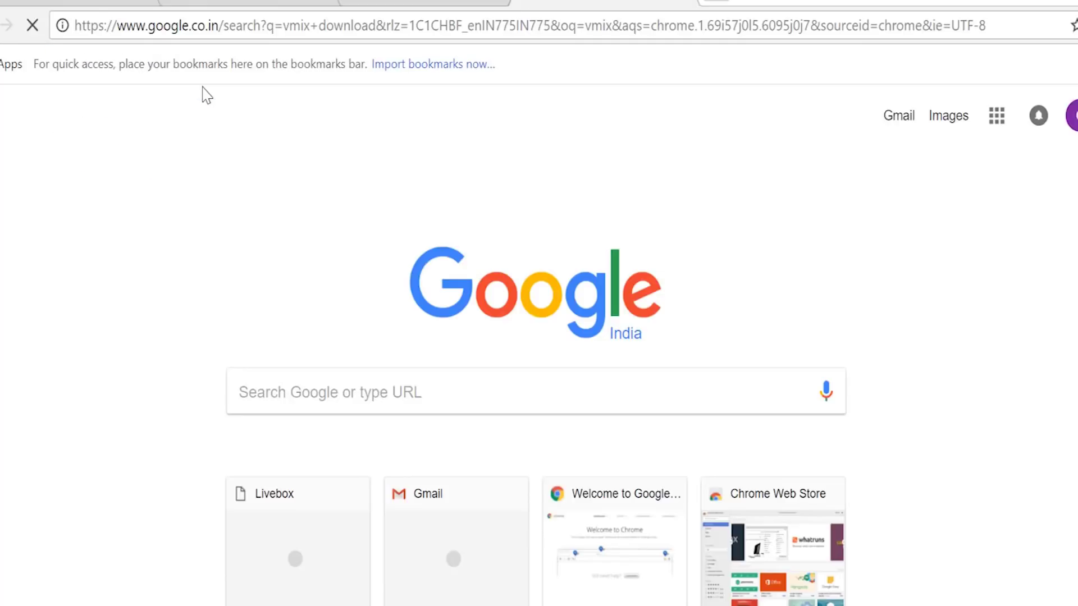
click(170, 241)
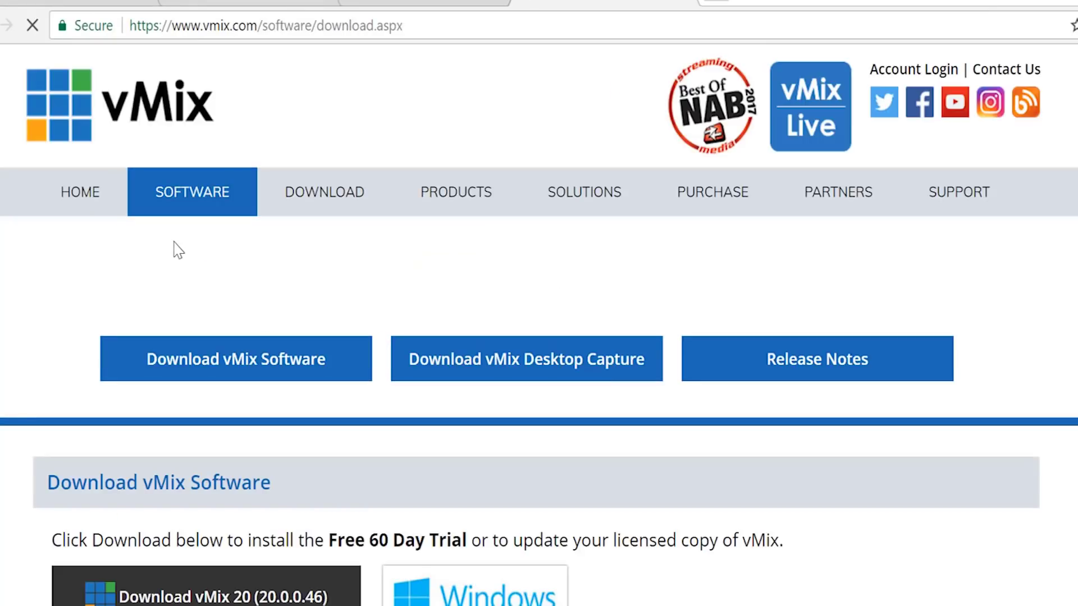
scroll(240, 303, down, 2)
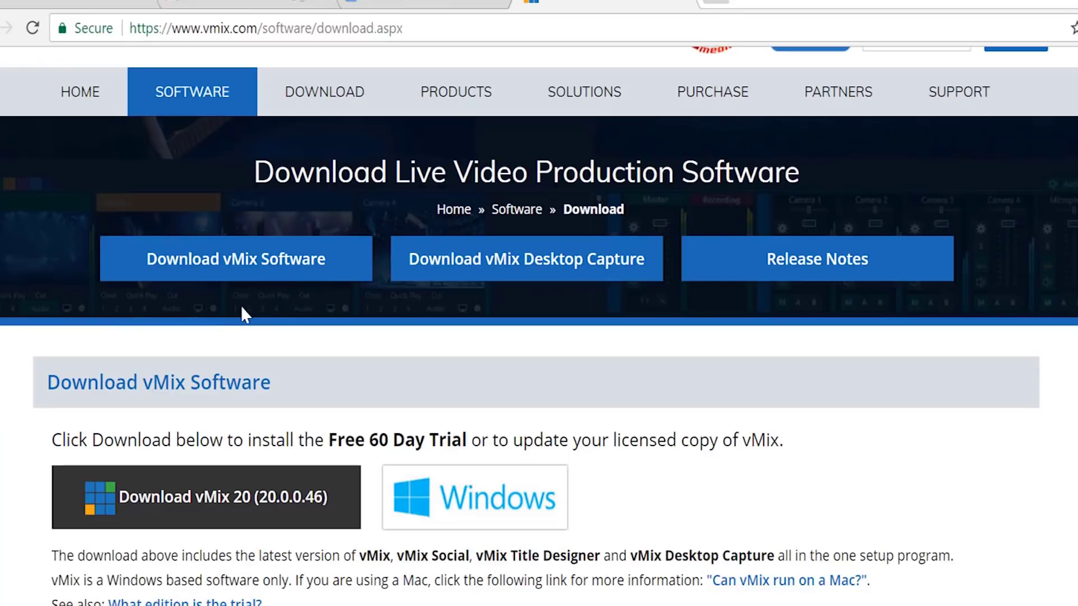
scroll(257, 392, down, 5)
scroll(176, 329, up, 2)
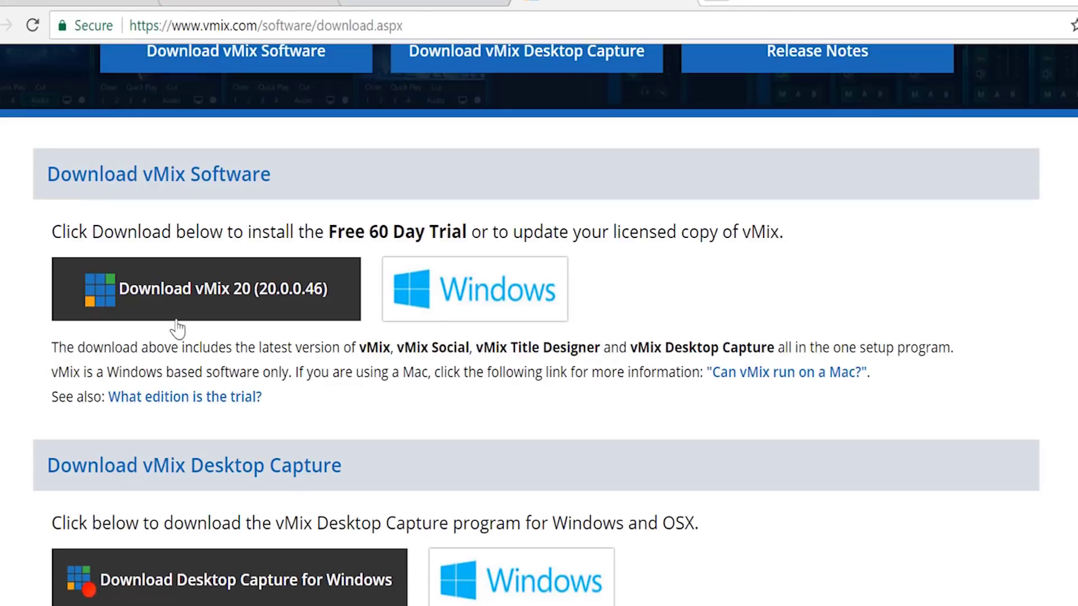
click(185, 300)
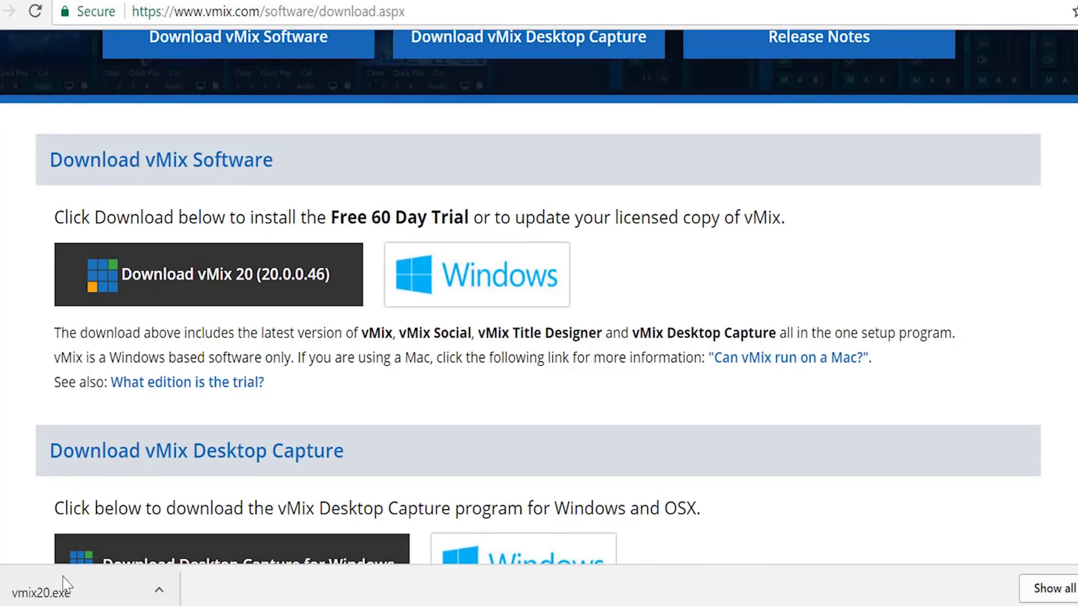
Step: Run vmix20.exe, accept the licence and confirm the existing C:\Program Files (x86)\vMix folder
click(64, 589)
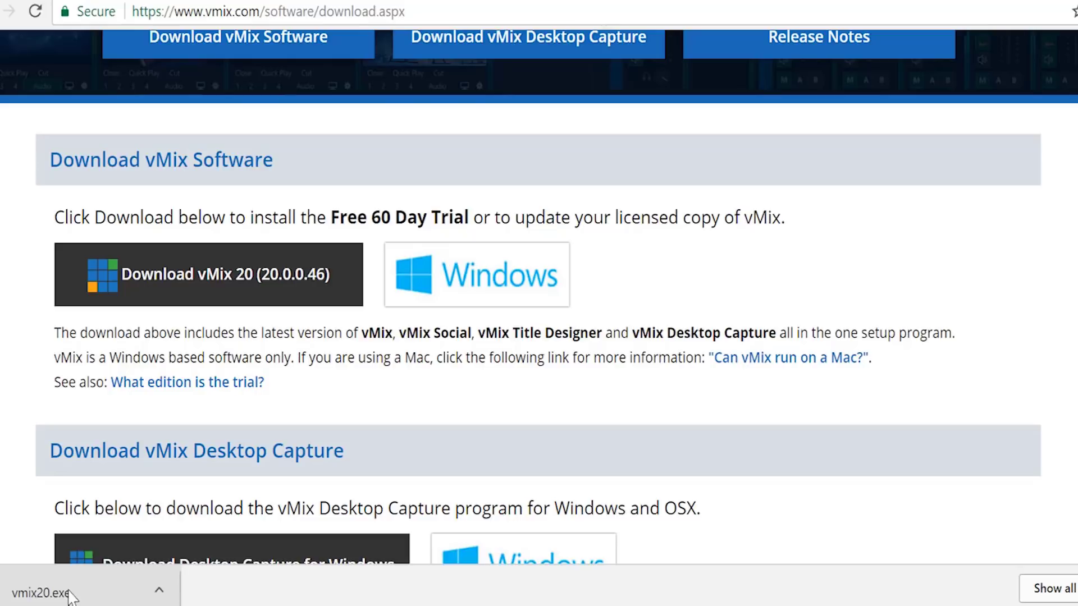
click(661, 453)
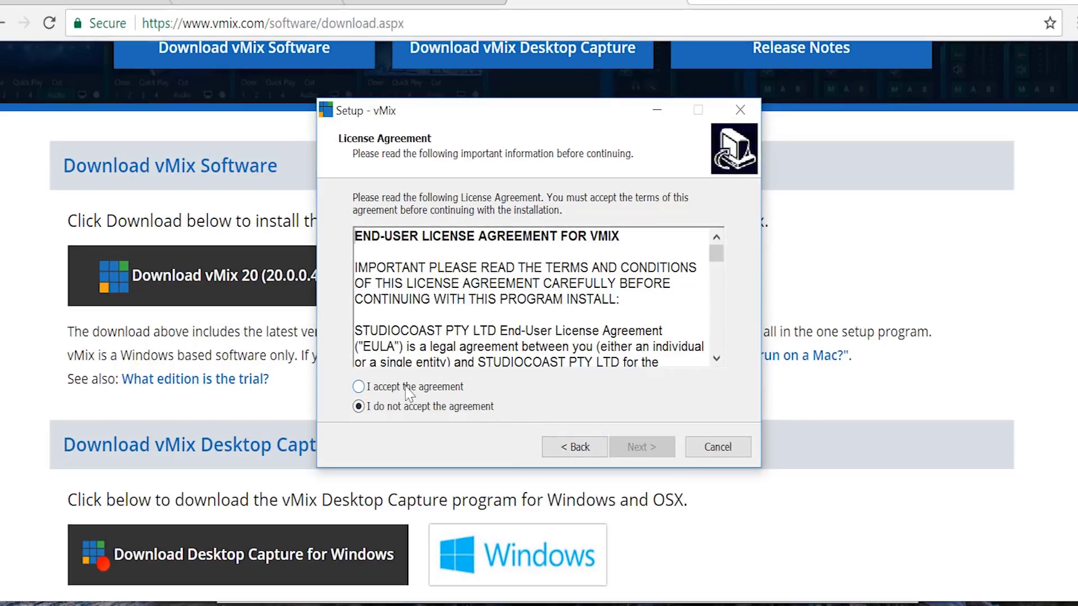
click(406, 389)
click(639, 452)
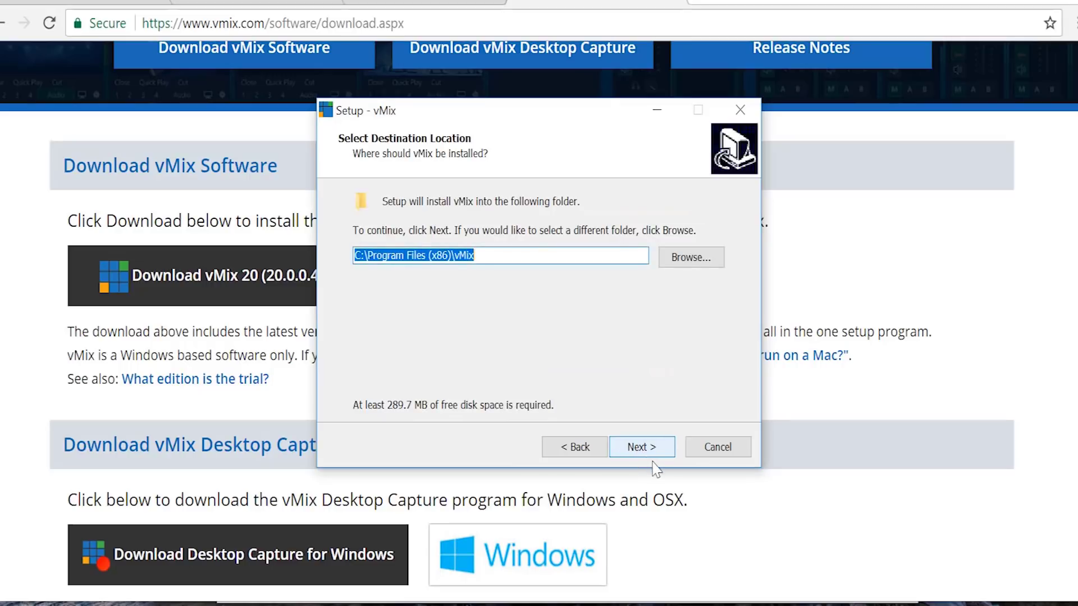
click(645, 449)
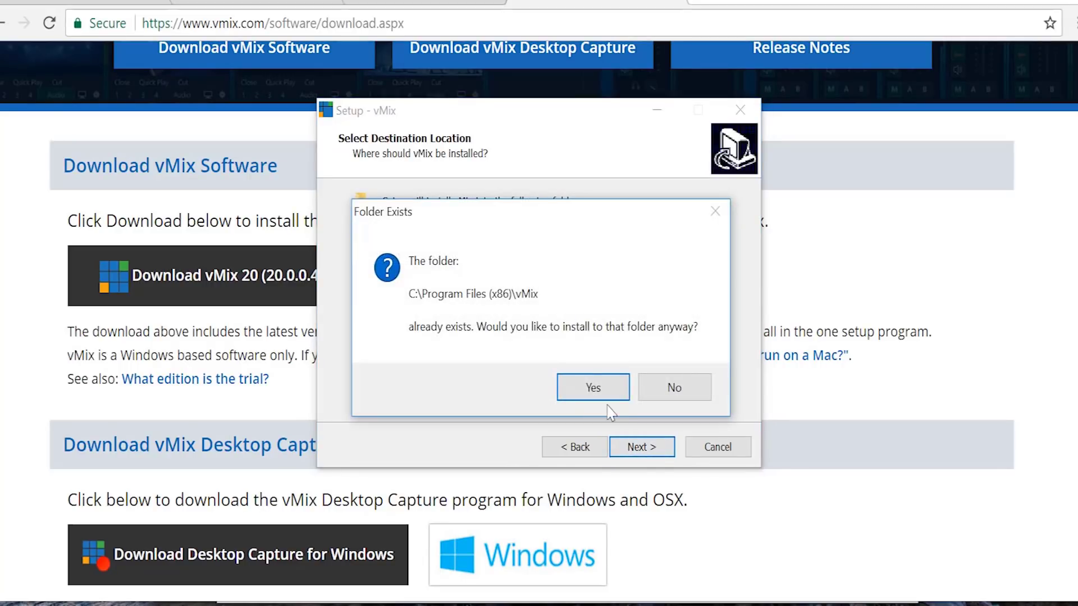
click(609, 396)
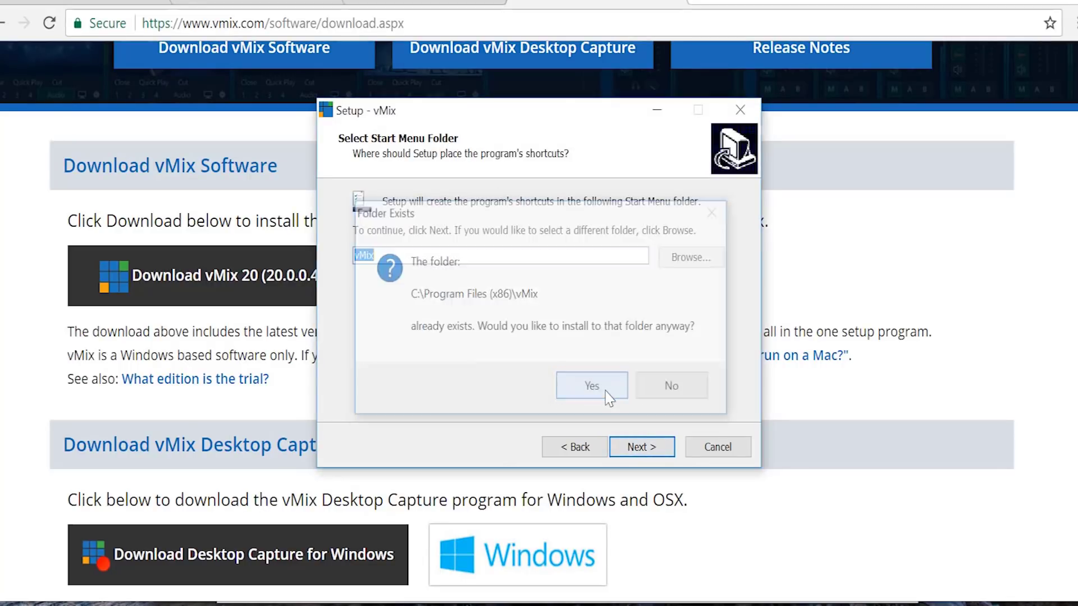
Step: Keep vMix as the shortcuts folder, install, and finish with vMix launching
click(656, 448)
click(640, 447)
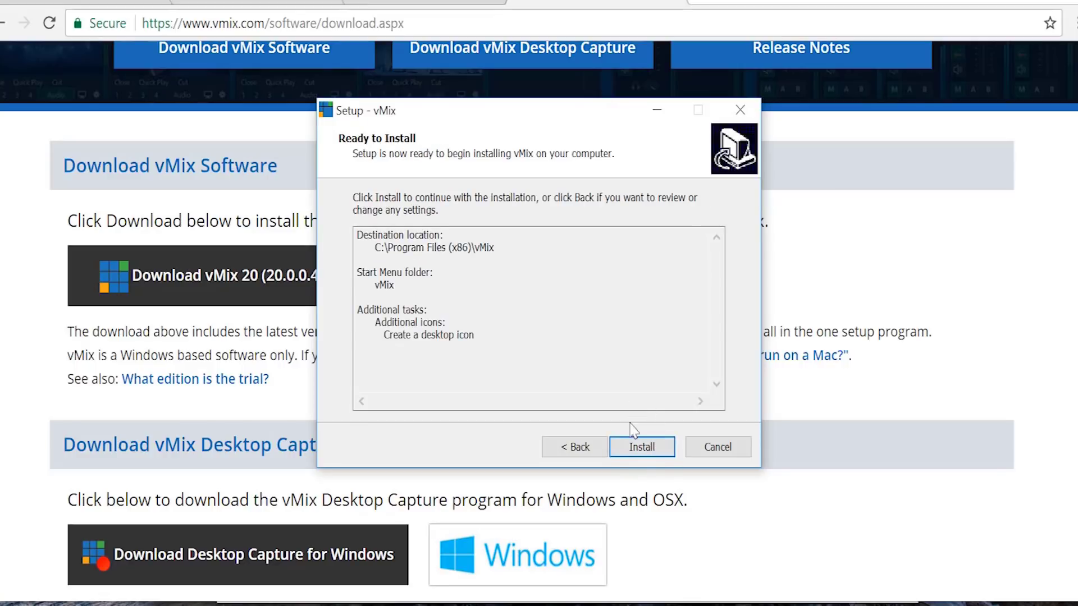
click(648, 452)
click(633, 449)
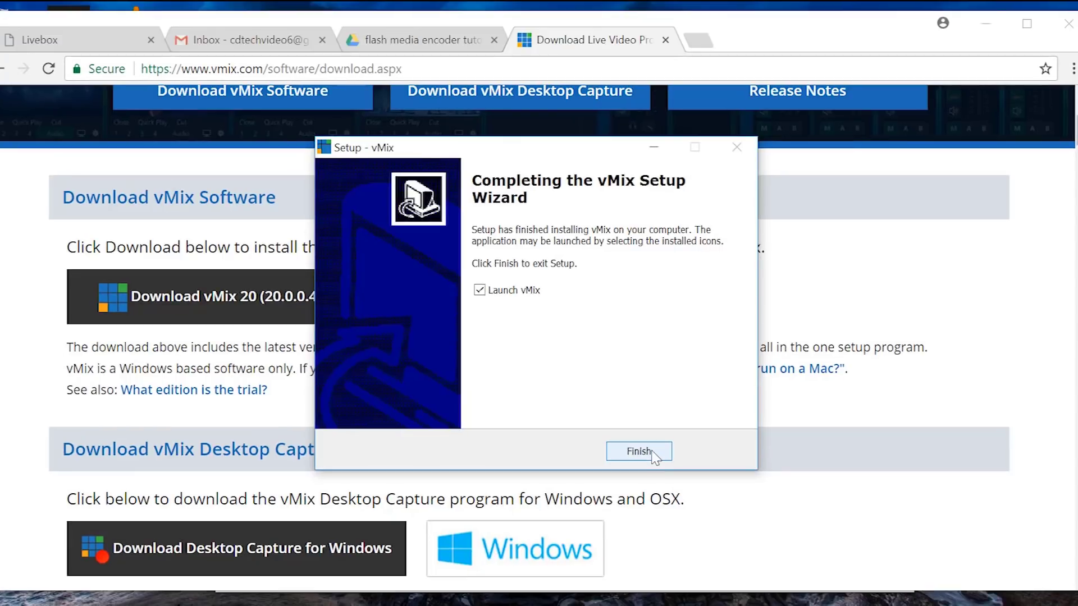
click(653, 453)
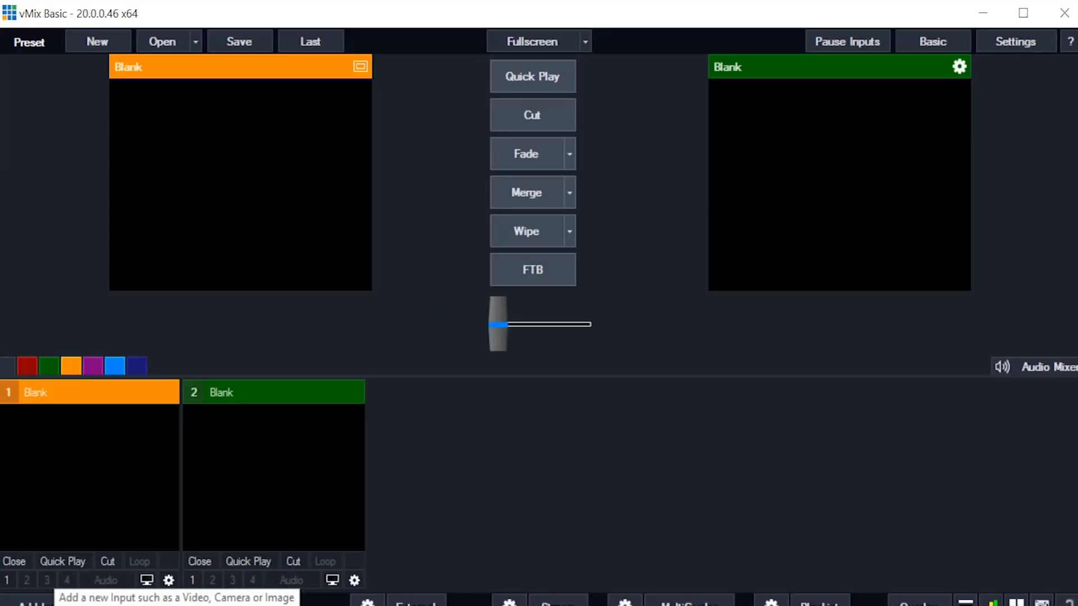
Step: Start recording the output and bring up the Add Input window for a new video
click(67, 603)
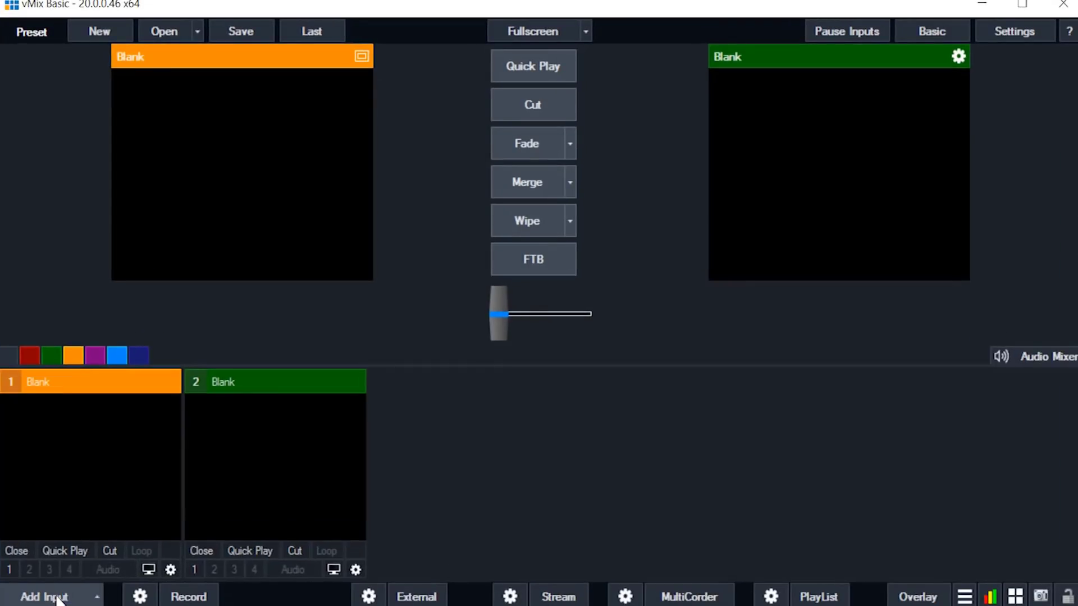
click(181, 598)
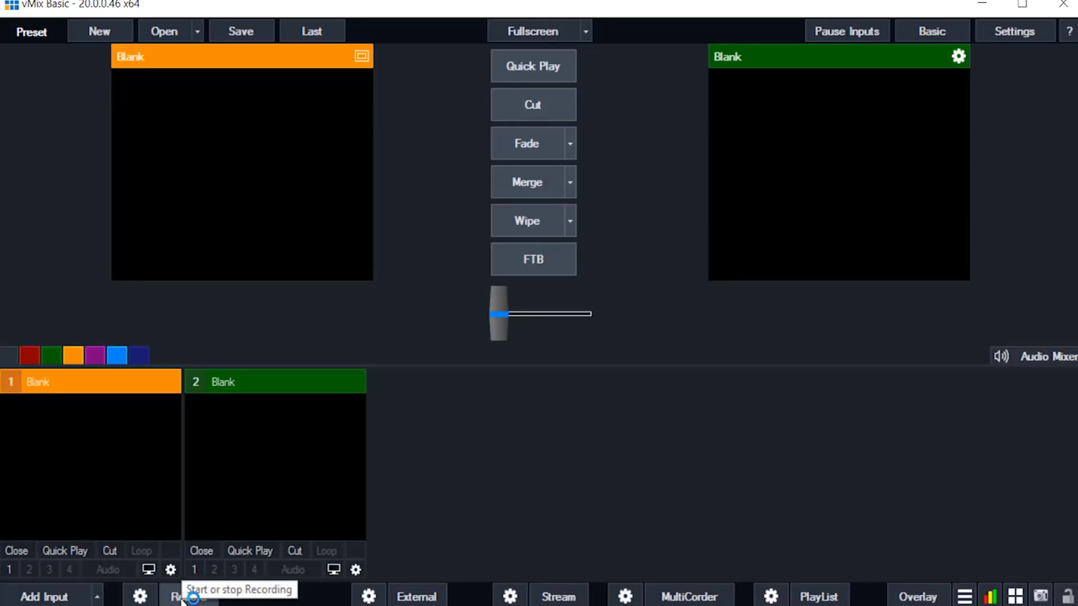
click(56, 599)
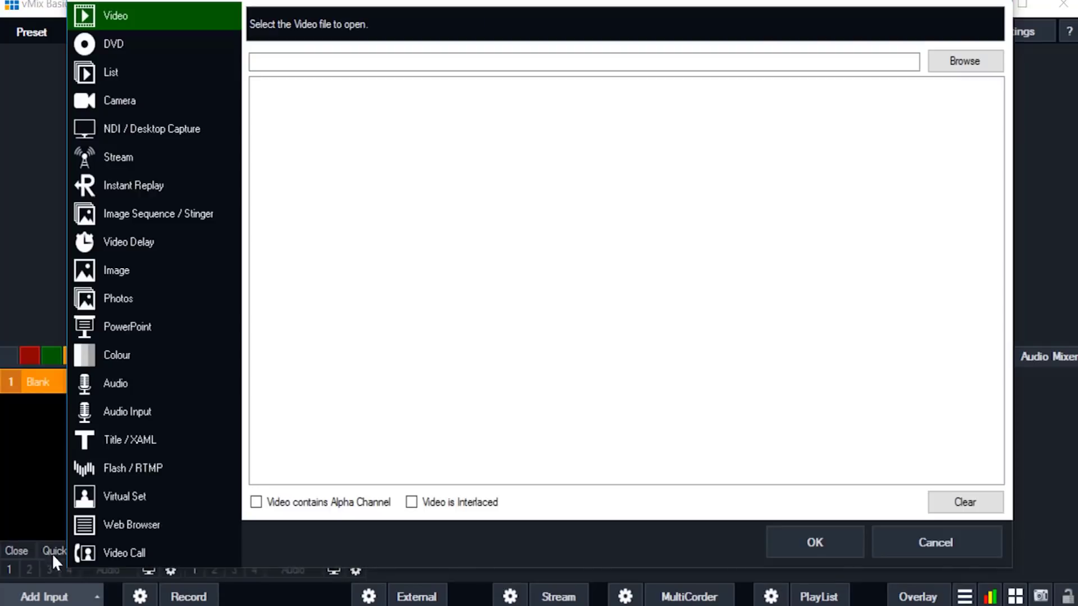
Step: Browse to venice 1.mp4 and add it as a video input playing in output
click(976, 61)
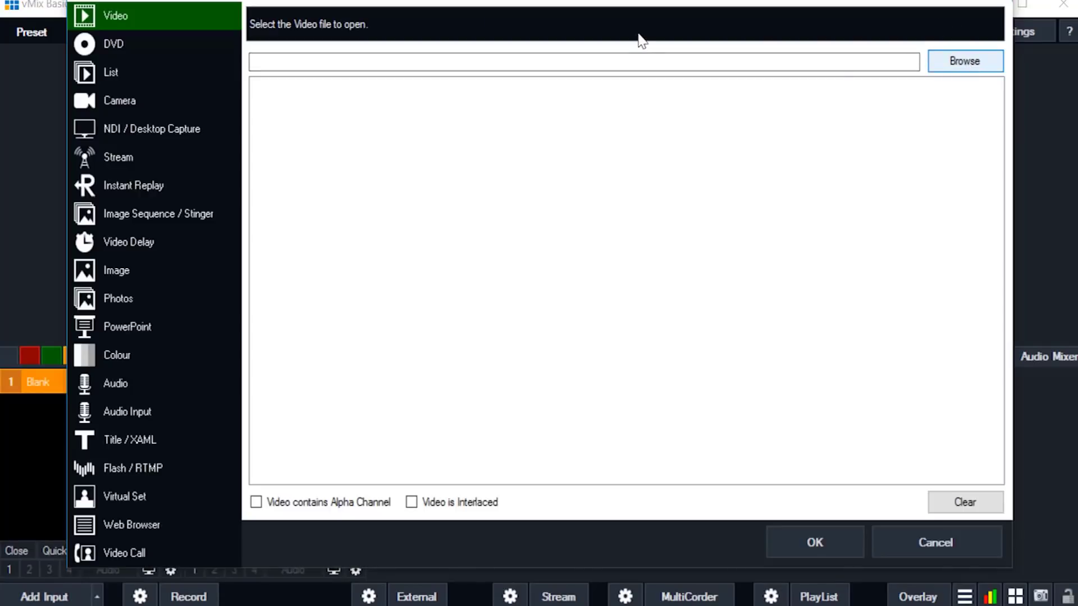
scroll(272, 289, down, 2)
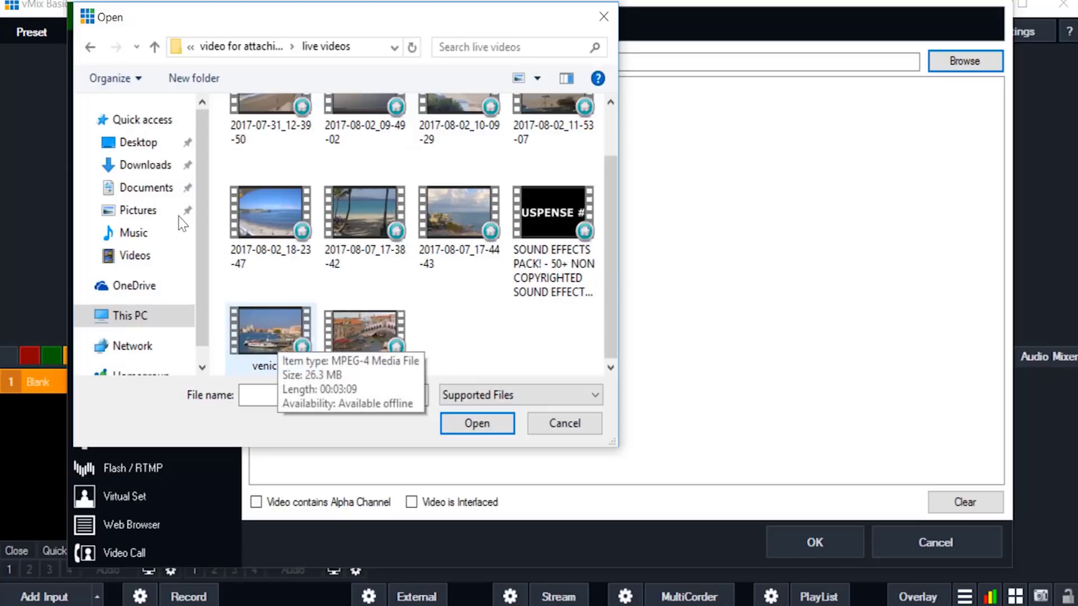
click(276, 334)
click(480, 428)
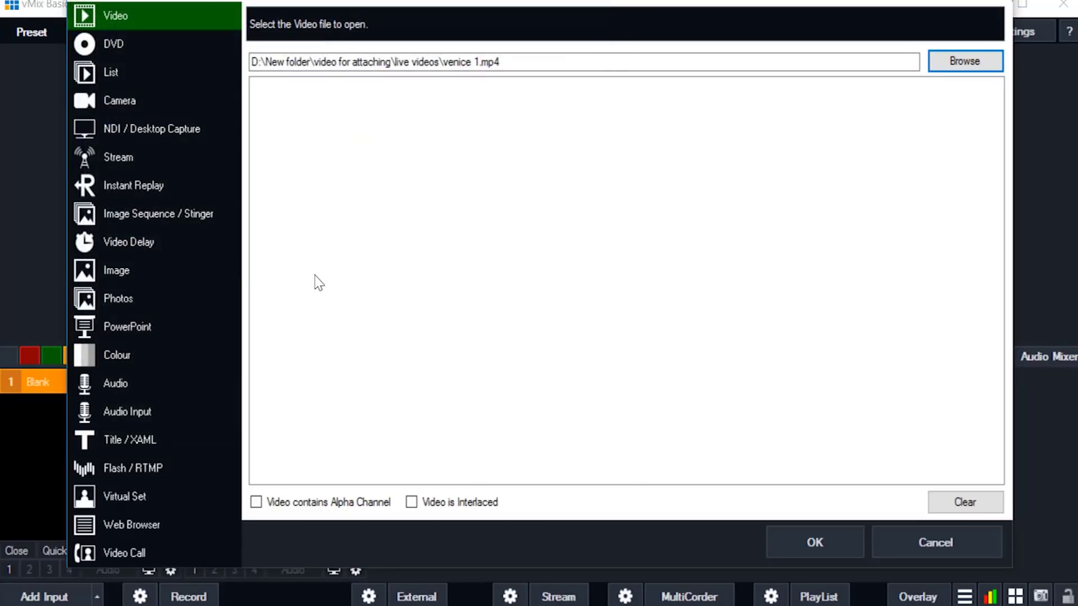
click(819, 555)
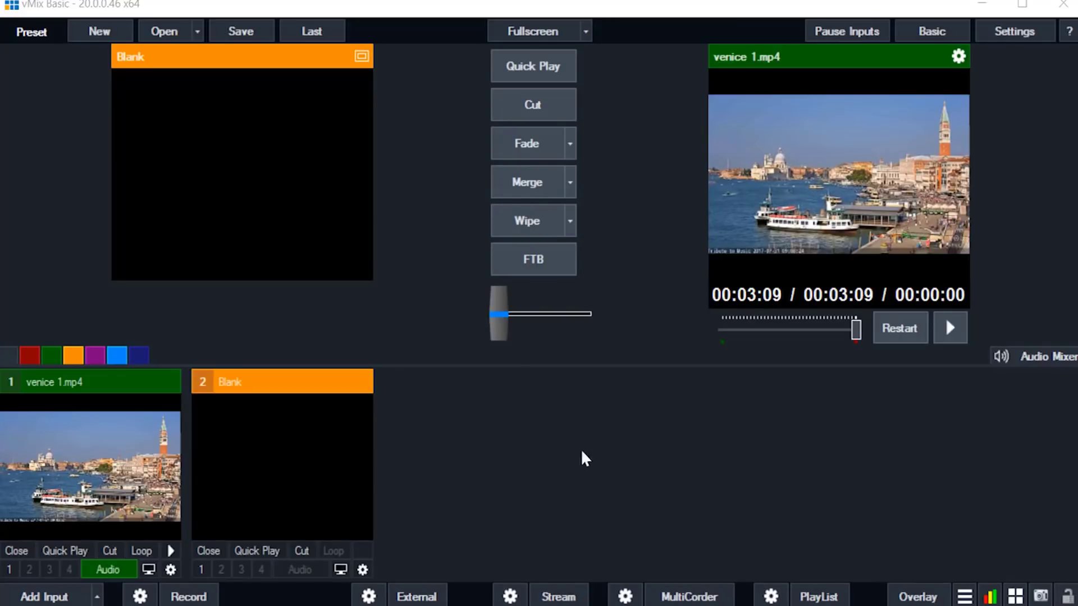
Step: In Livebox's Channel Dashboard, choose the edit channel and select its full Streaming URL
click(509, 597)
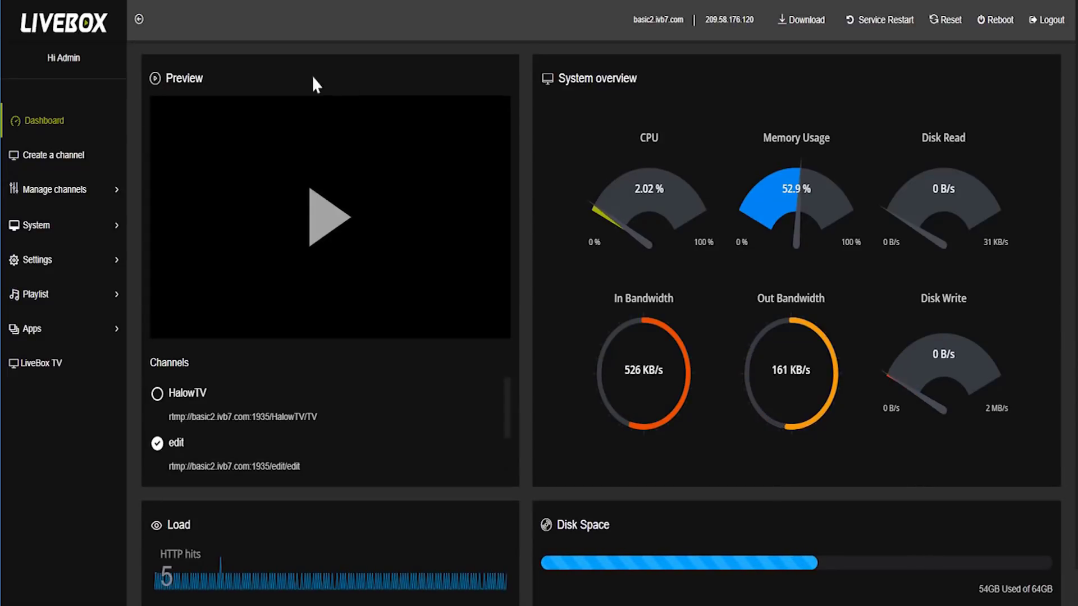
click(87, 155)
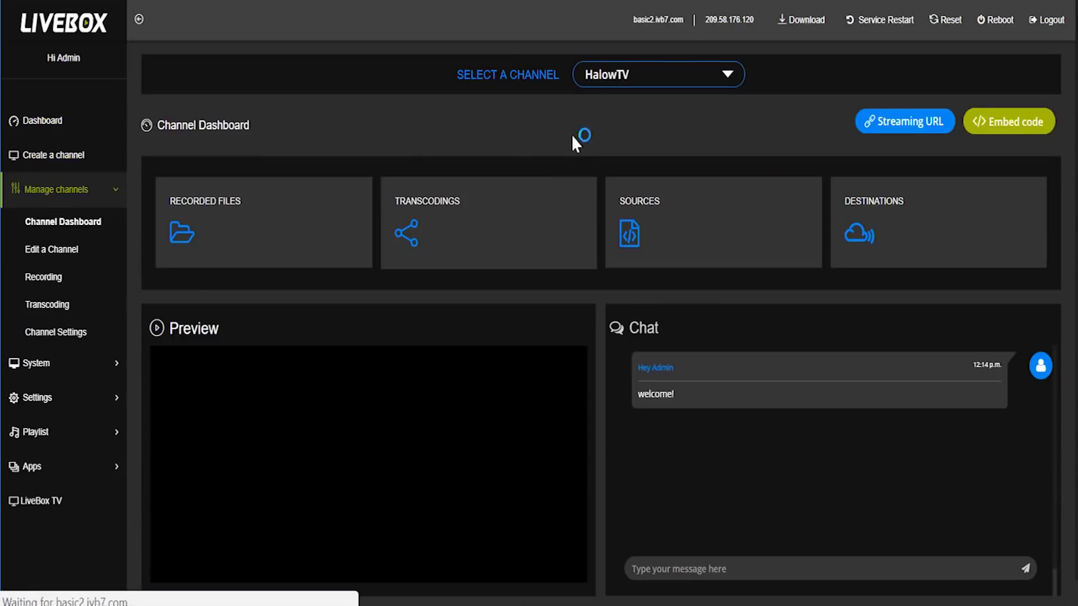
click(652, 76)
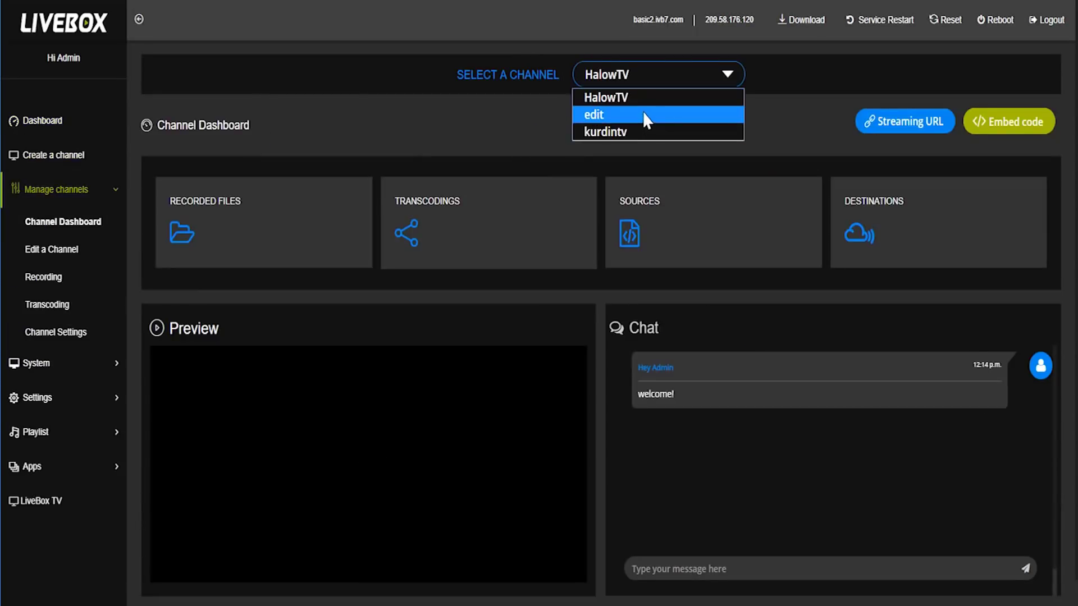
click(643, 113)
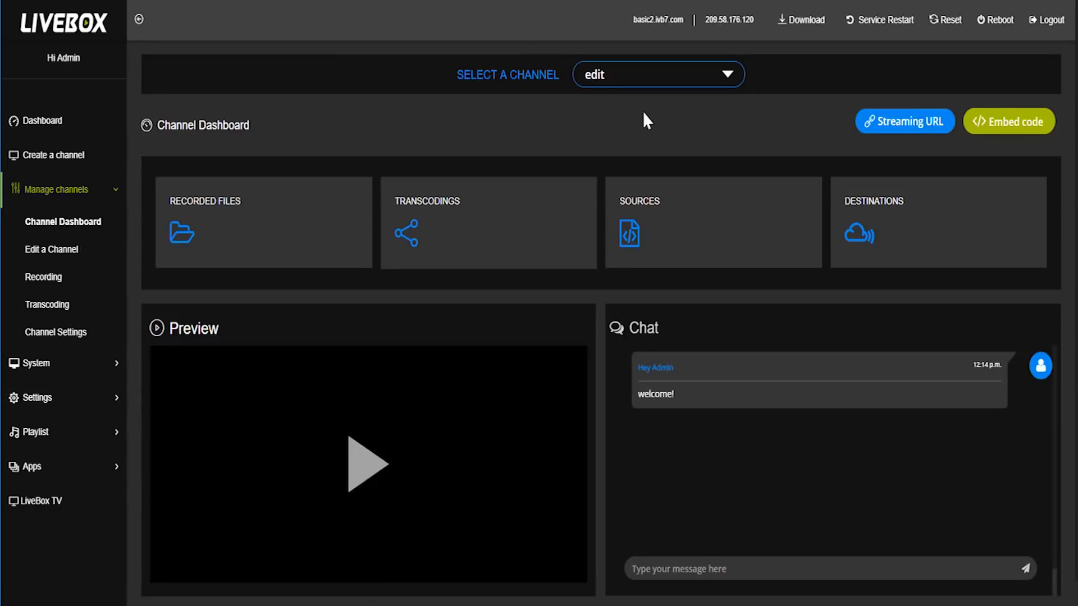
click(896, 129)
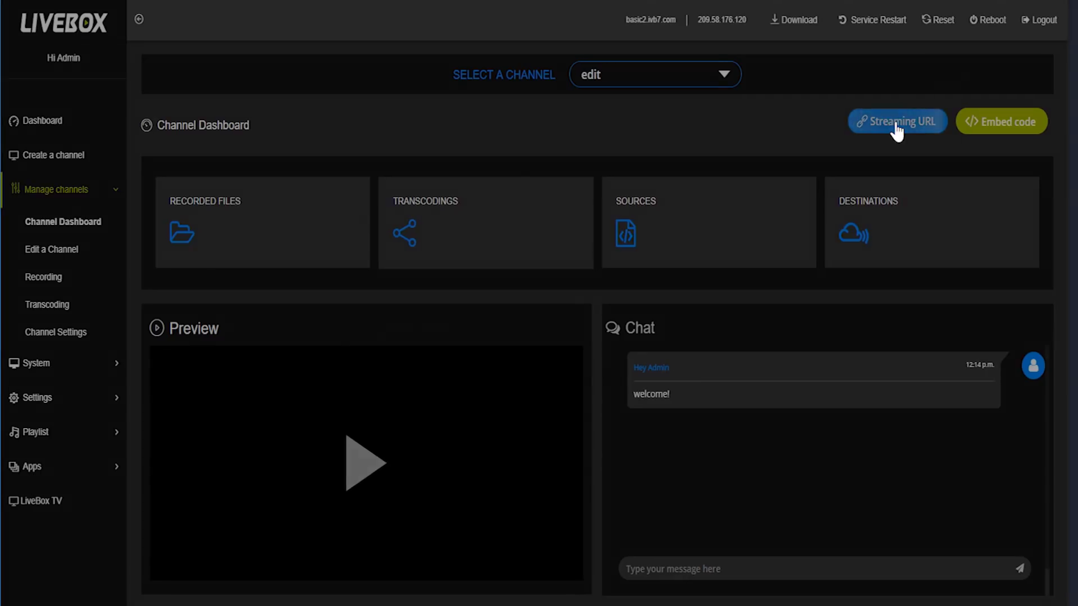
double_click(493, 157)
triple_click(497, 157)
key(ctrl+c)
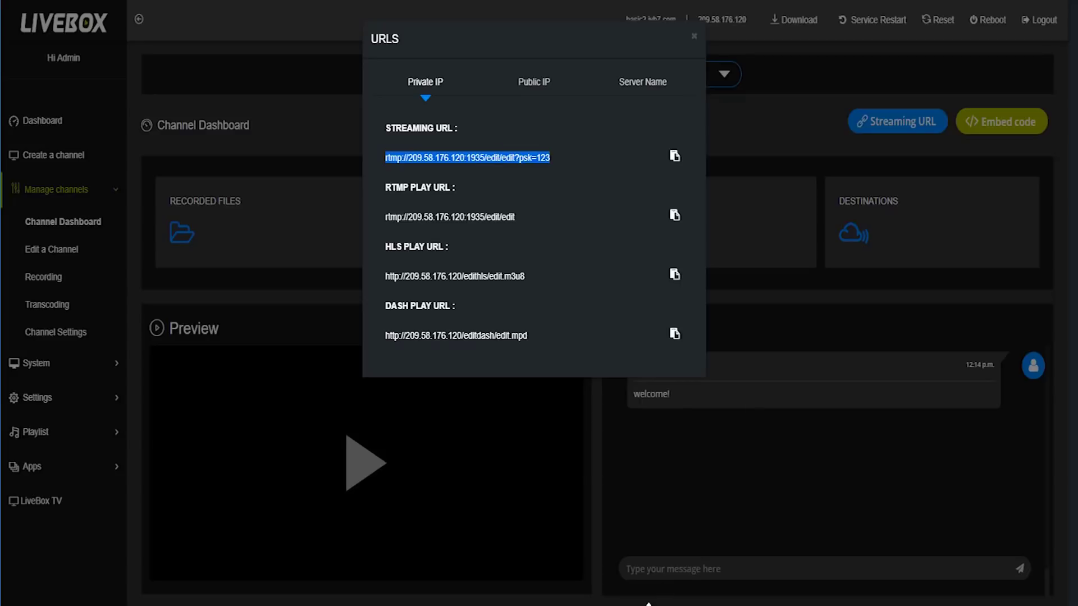
Step: Paste the Livebox URL into vMix stream settings, move its key into Stream Name, and start streaming
click(527, 548)
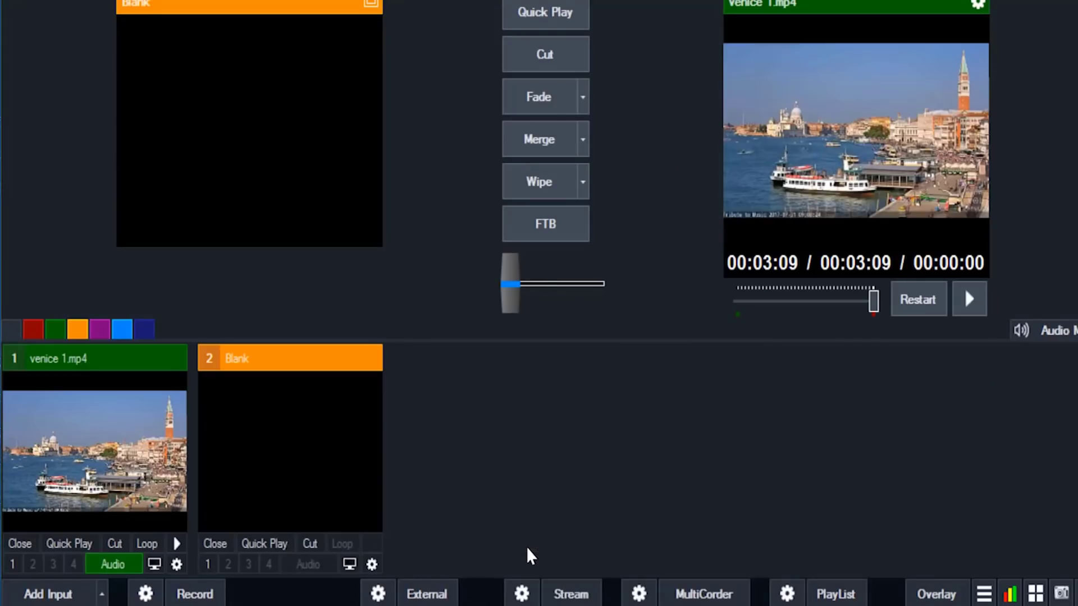
click(523, 593)
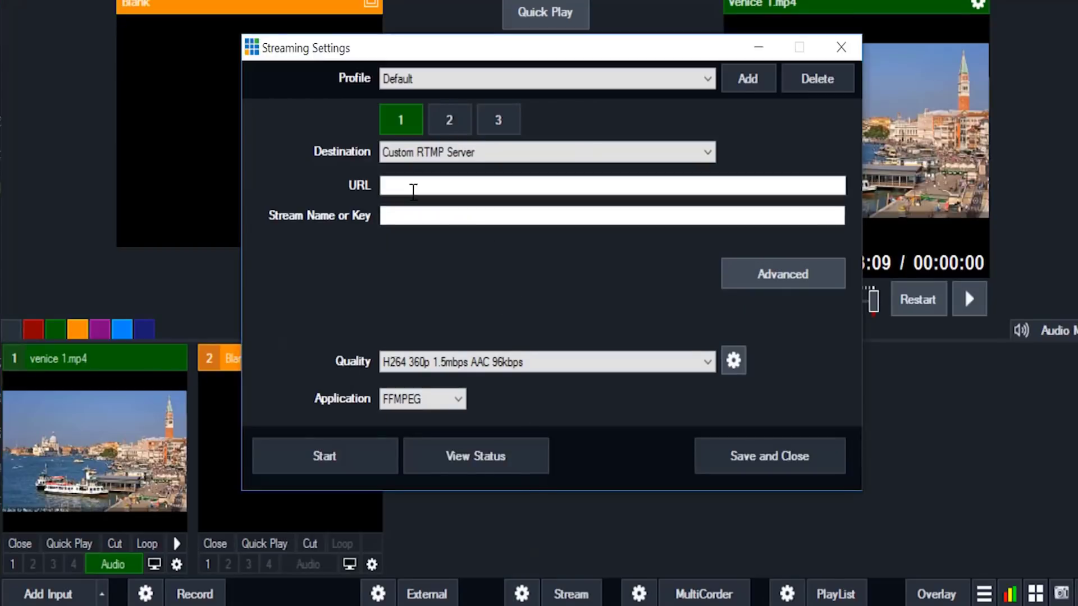
click(415, 187)
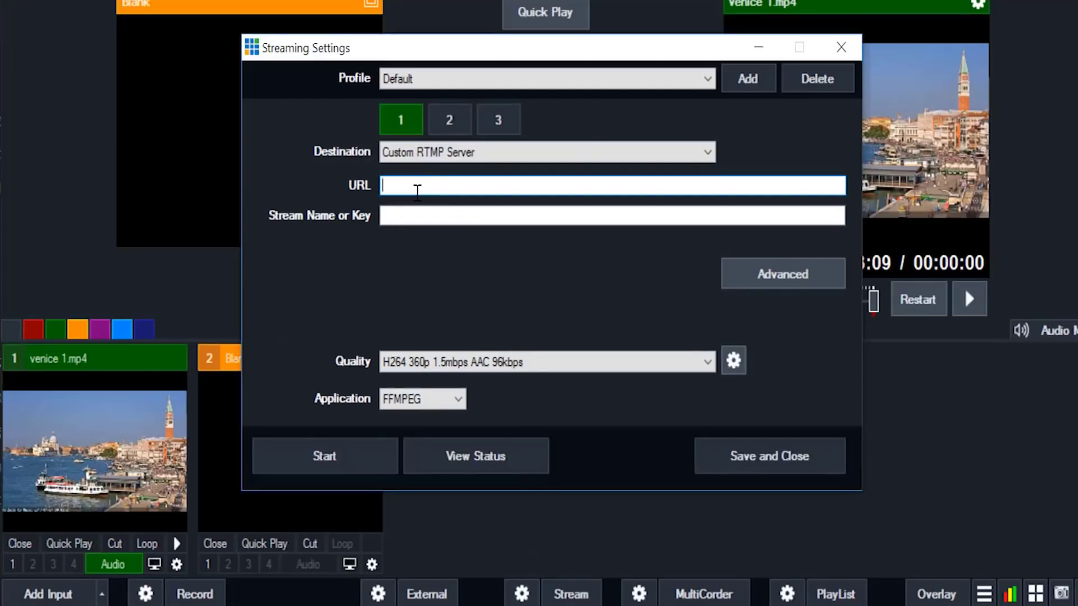
key(ctrl+v)
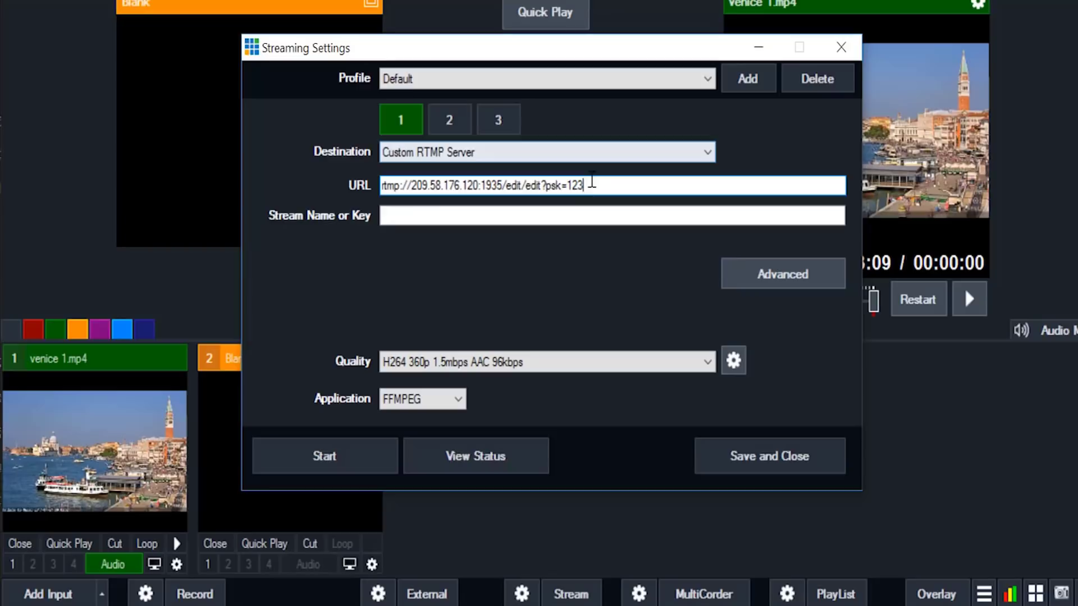
drag(590, 185, 522, 186)
key(ctrl+x)
key(Tab)
key(ctrl+v)
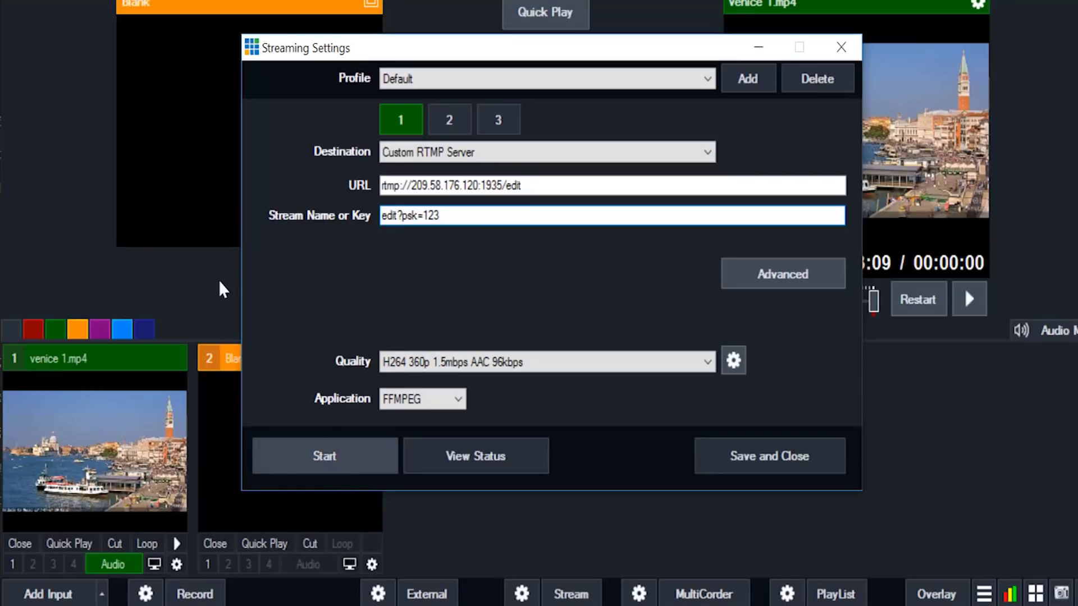
click(338, 469)
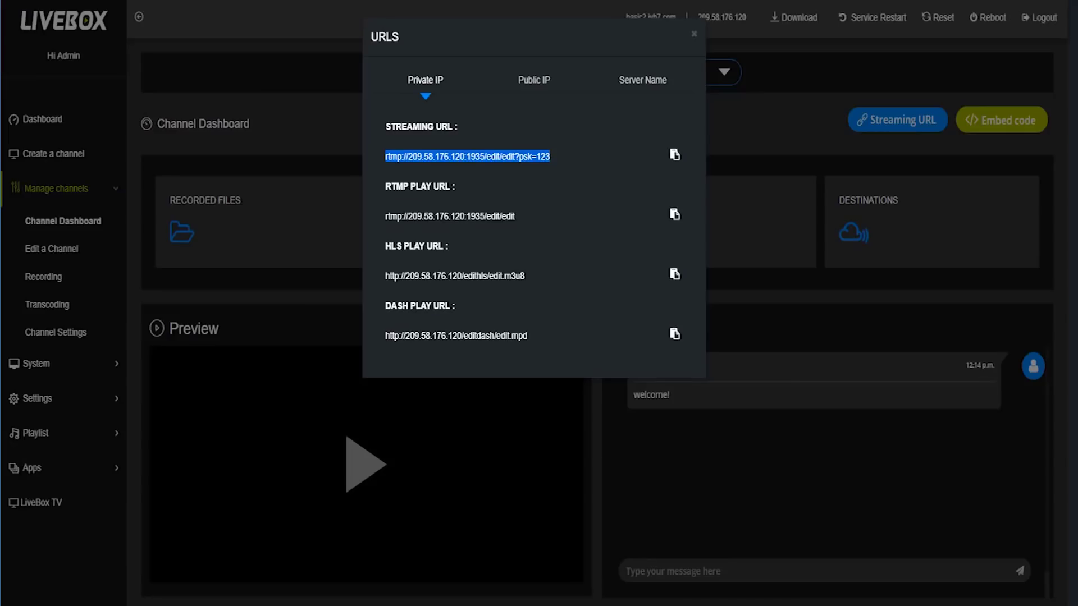
Step: Close the URLs dialog and play the edit channel's live preview on the Livebox dashboard
click(695, 35)
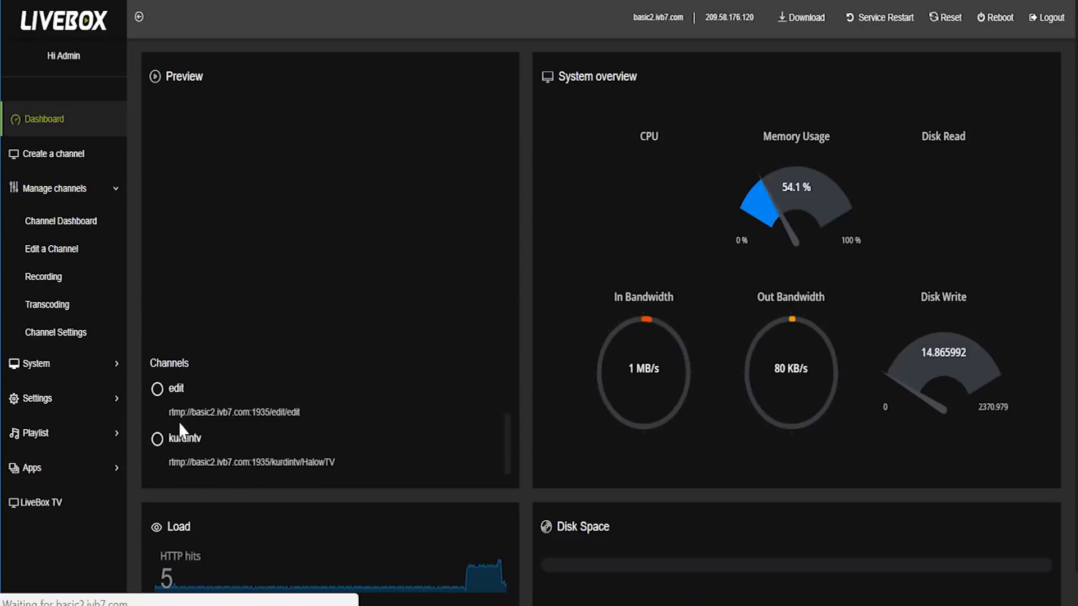
click(173, 390)
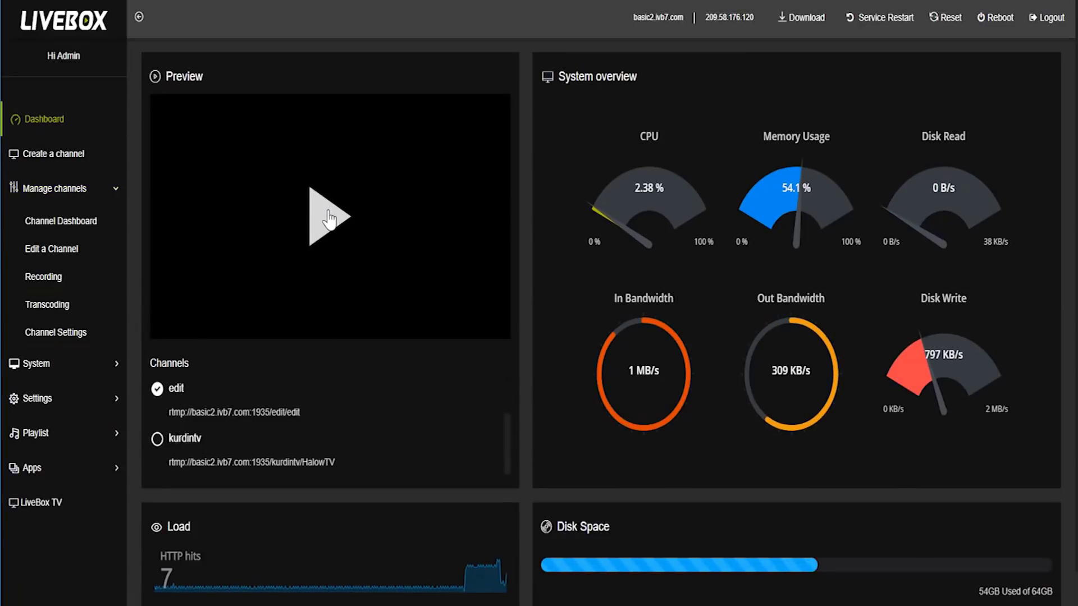
click(329, 219)
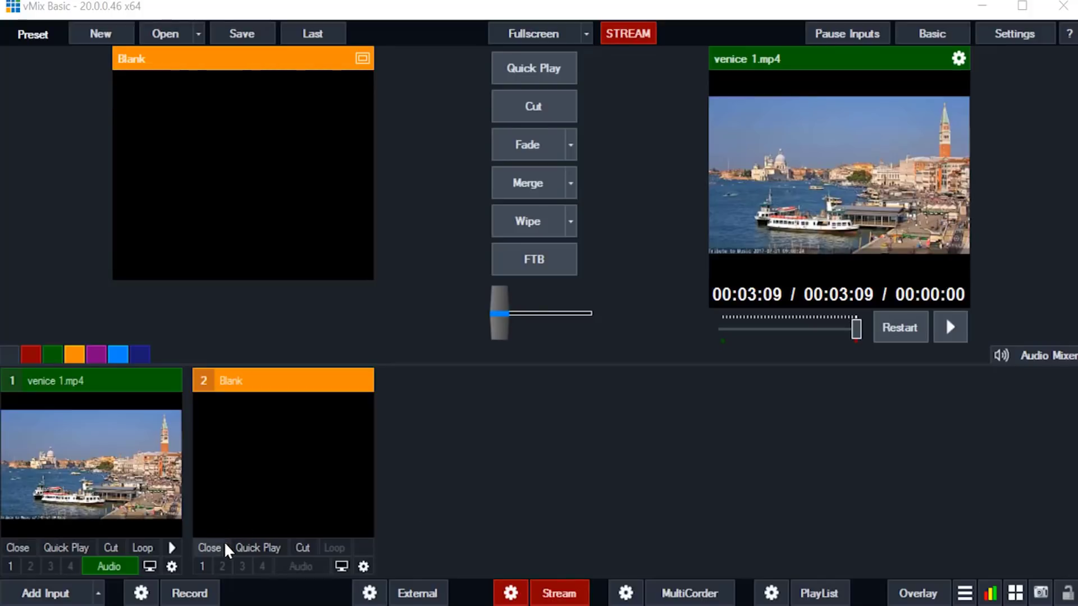
Step: Browse to venice seen.mp4 and add it as a new video input
click(35, 592)
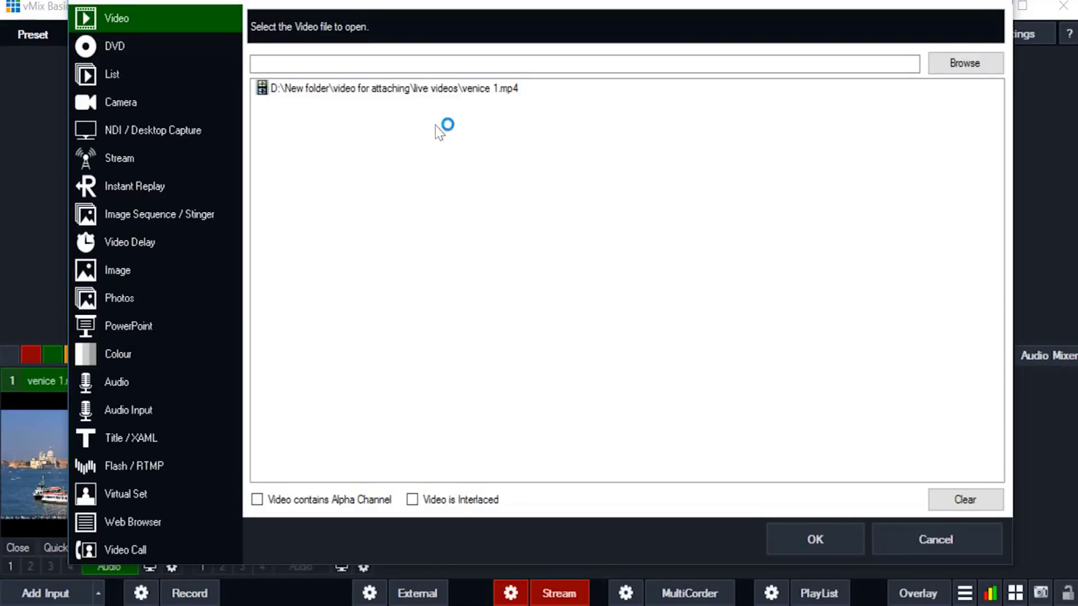
click(362, 337)
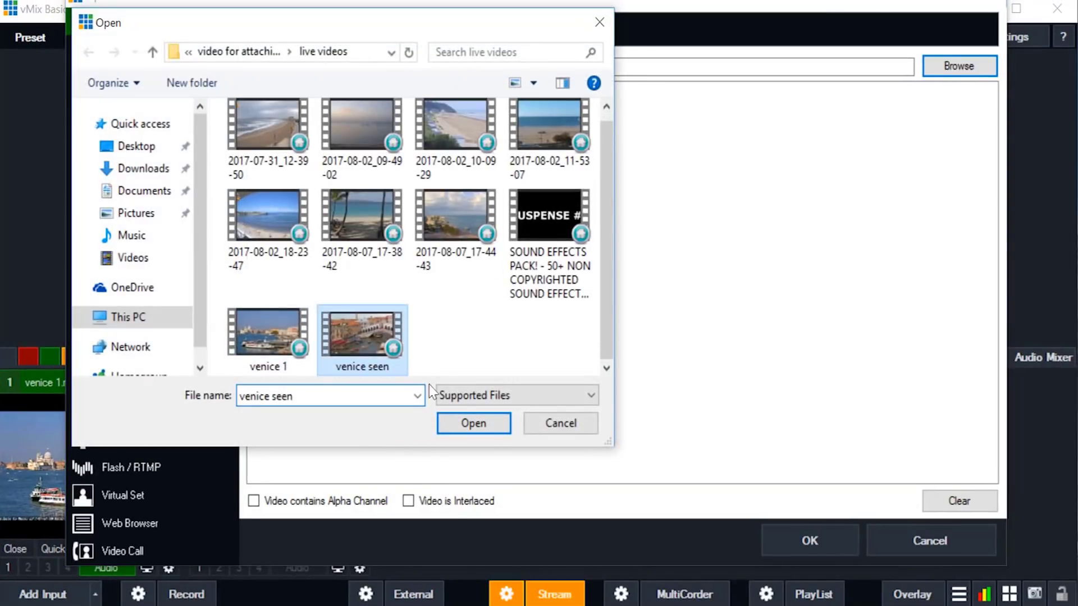
click(474, 424)
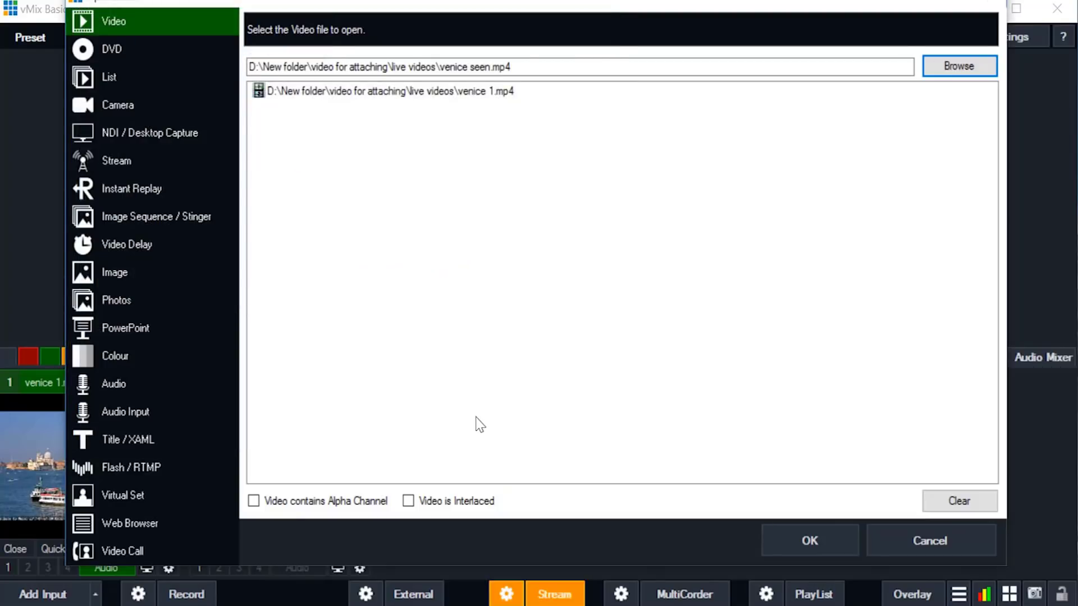
click(799, 540)
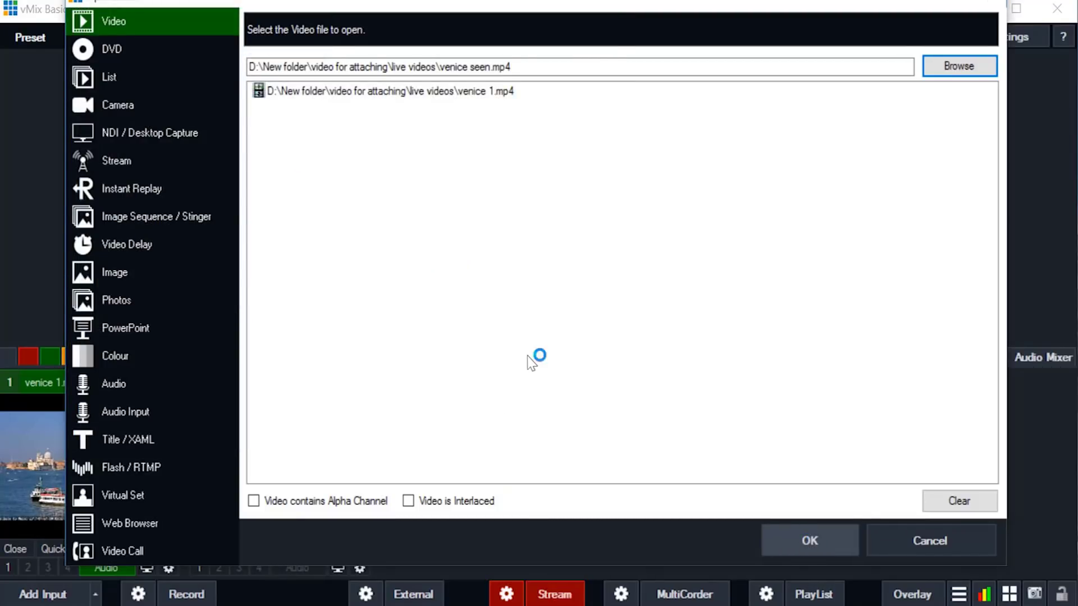